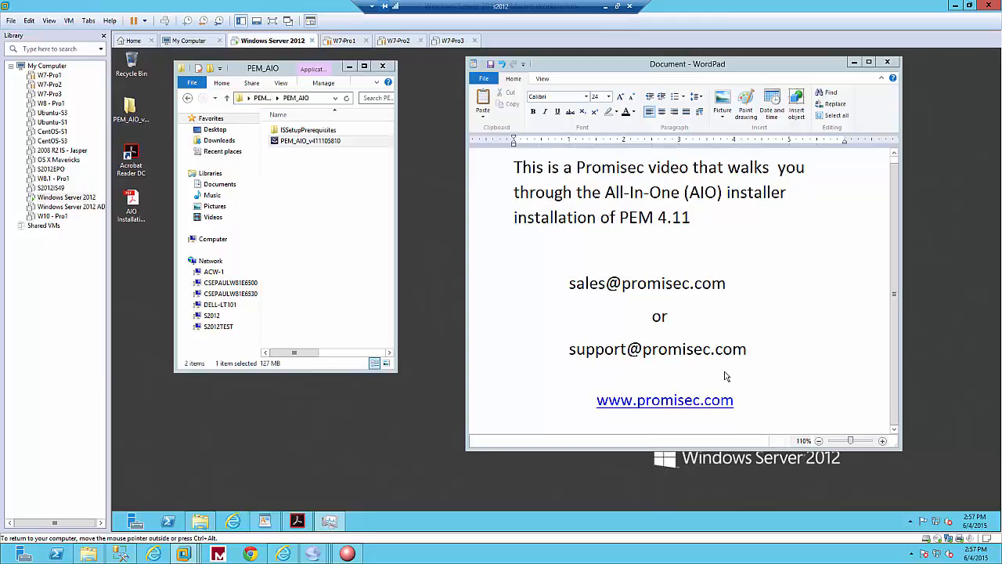
Launch the PEM_AIO_v411105810 installer from the PEM_AIO folder.
left_click(318, 144)
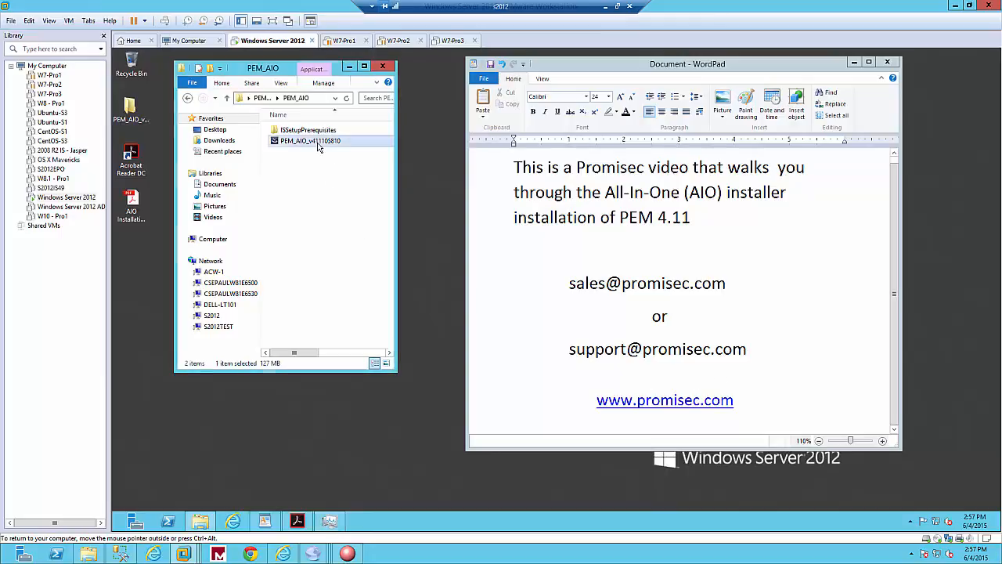
double_click(321, 145)
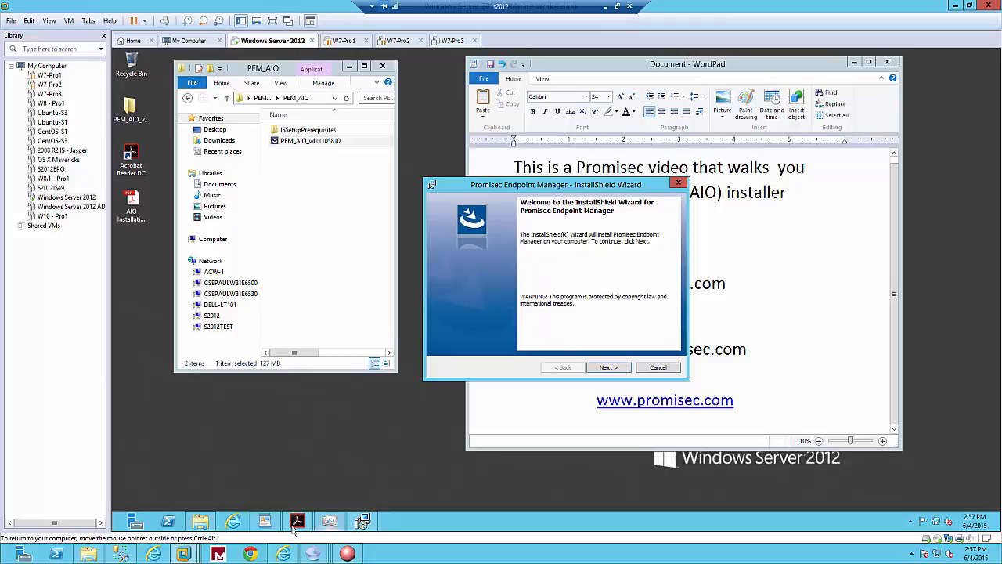
Review the server requirements in the AIO Installation Guide and check the server's CPU and memory in Task Manager.
mouse_move(295, 529)
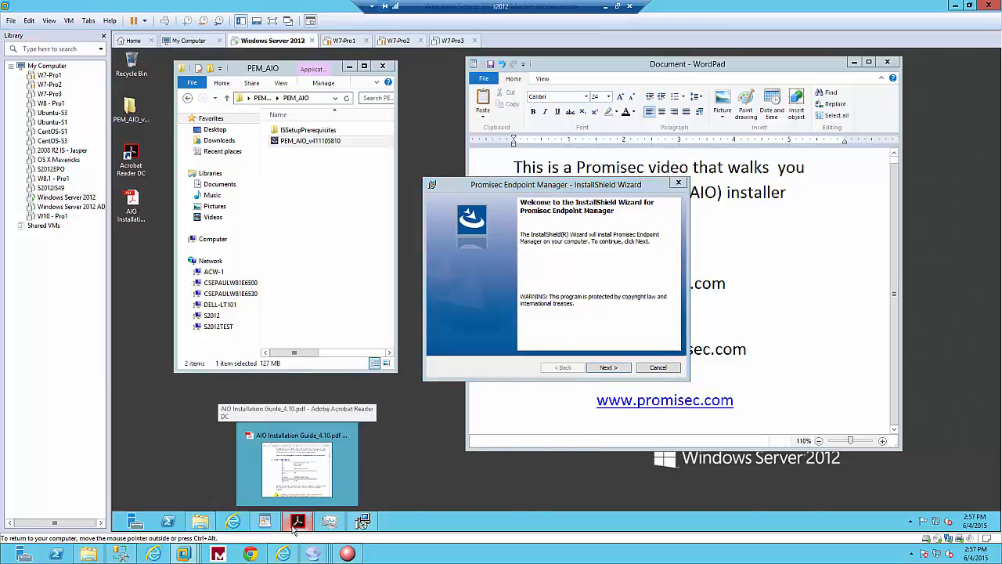
left_click(296, 529)
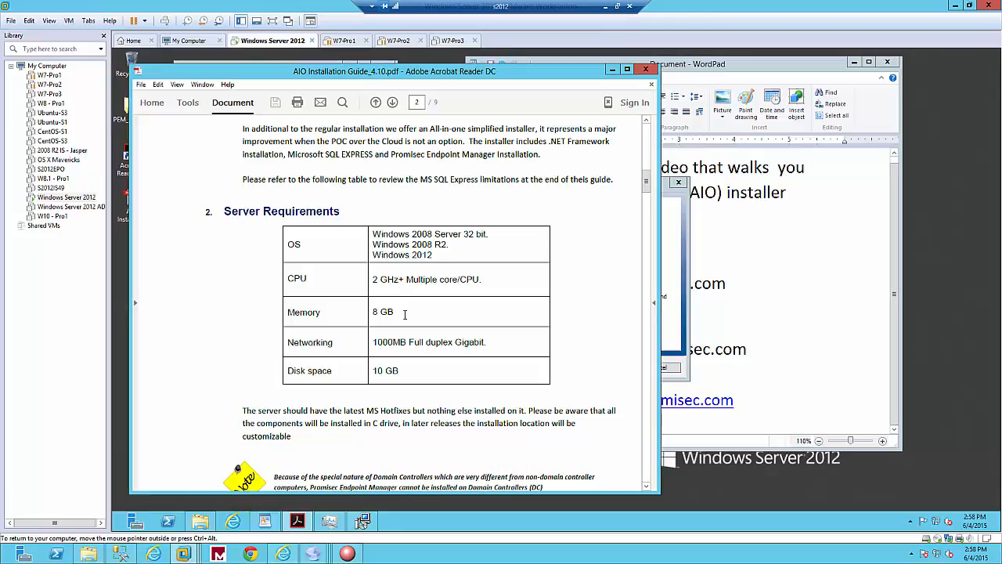
left_click(613, 70)
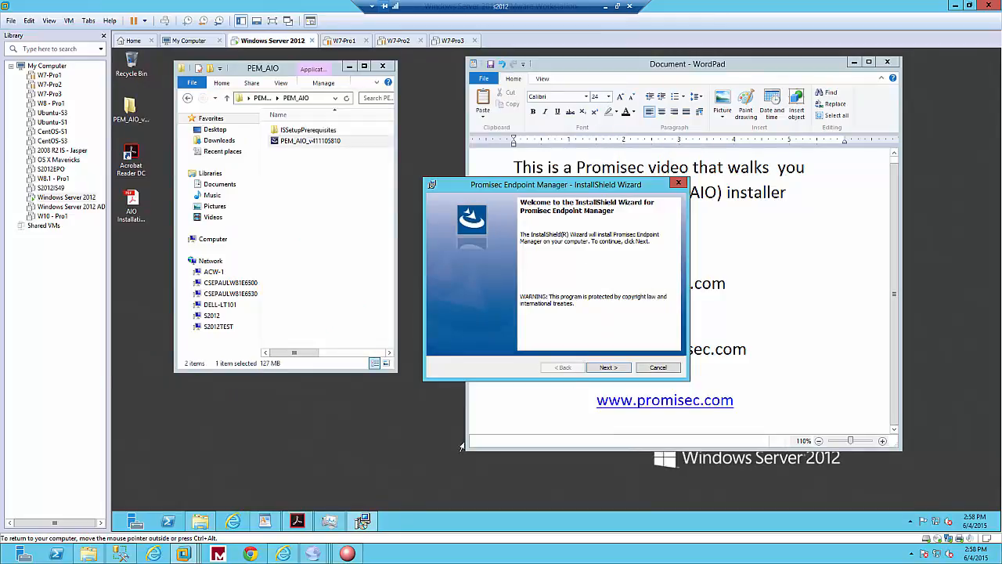
left_click(331, 528)
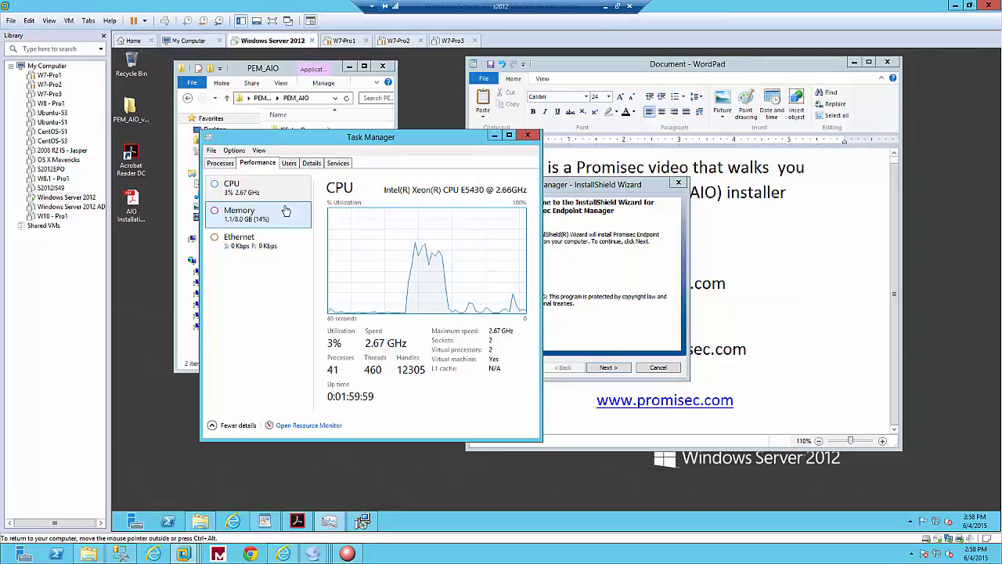
left_click(494, 134)
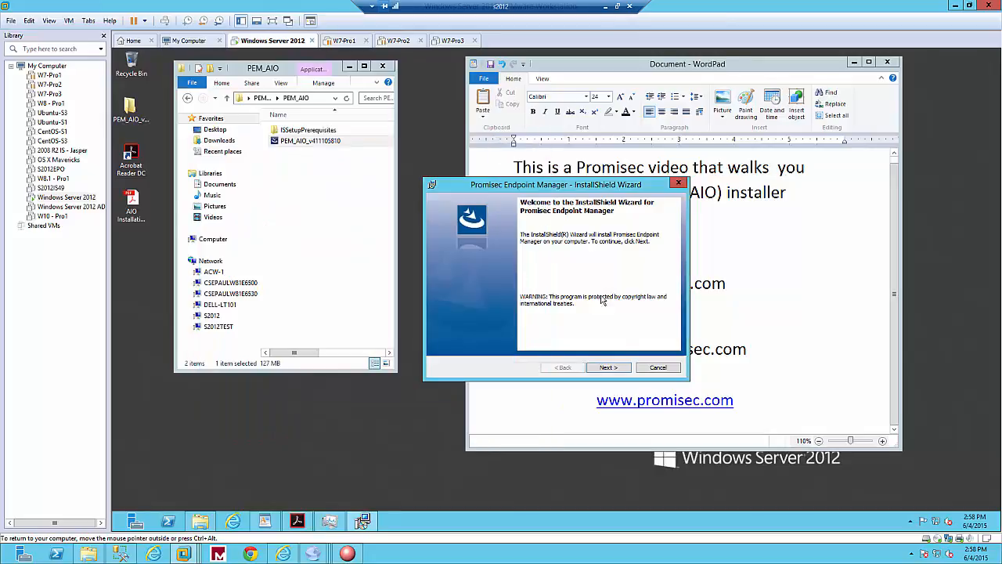
Accept the license agreement in the installation wizard and continue with the Typical setup type.
left_click(621, 368)
left_click(491, 332)
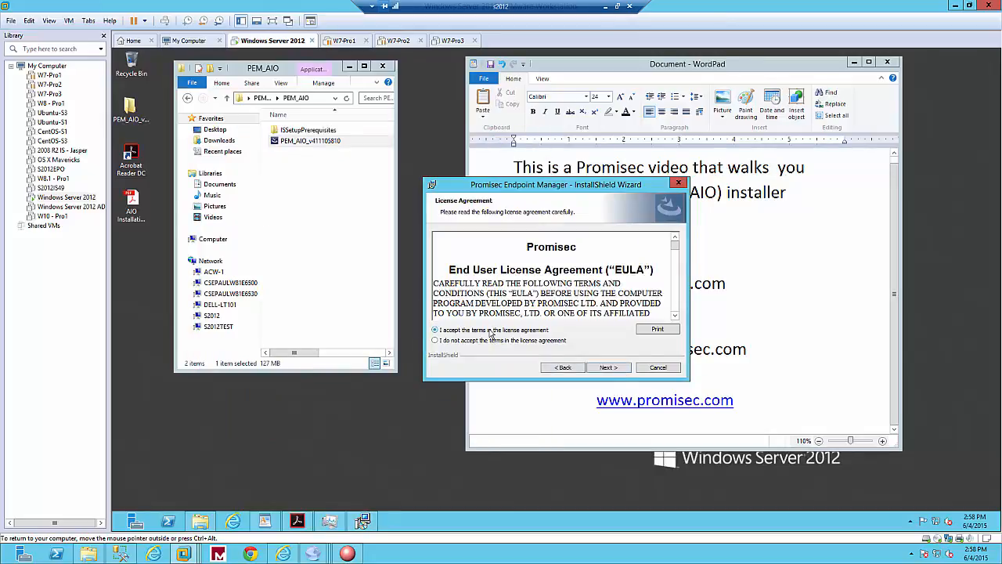
left_click(619, 368)
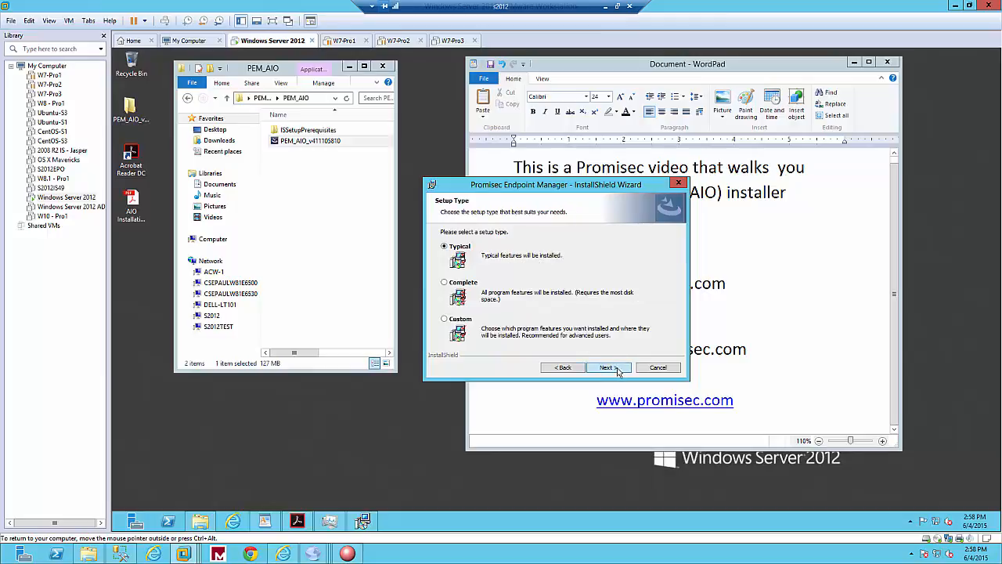
left_click(616, 368)
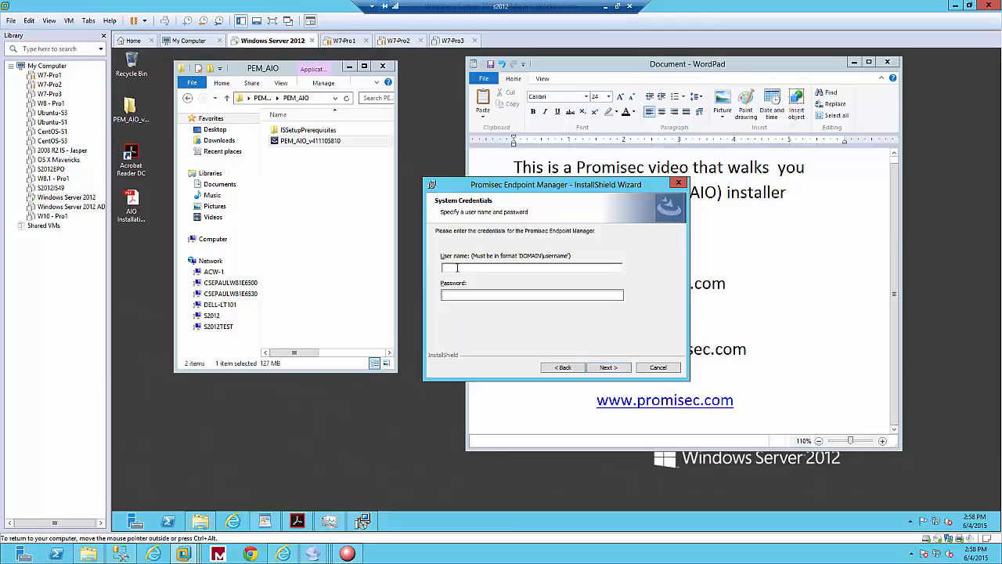
Enter the administrator user name in DOMAIN\username format and the account password as system credentials, and start the installation.
type("S")
left_click(605, 7)
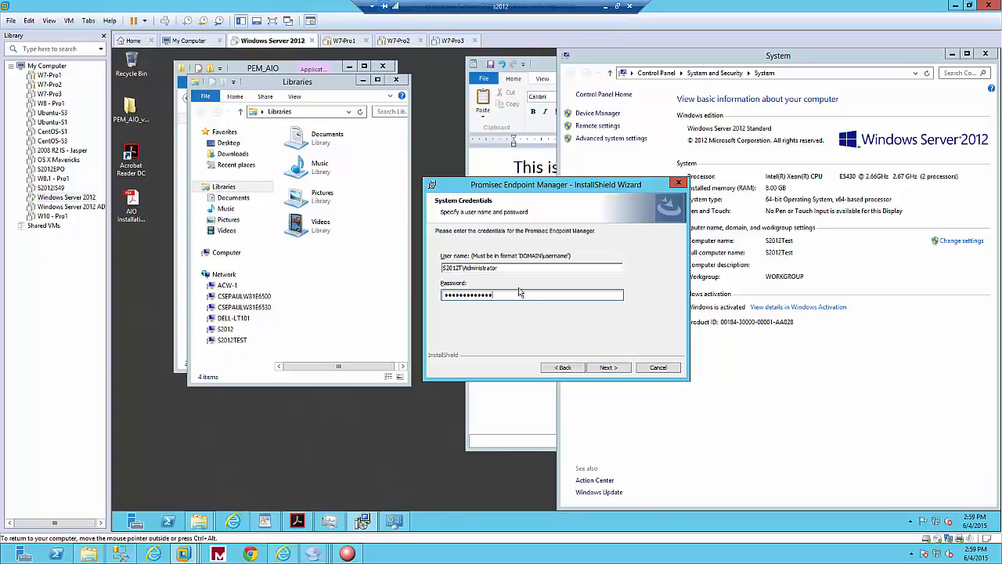
left_click(607, 368)
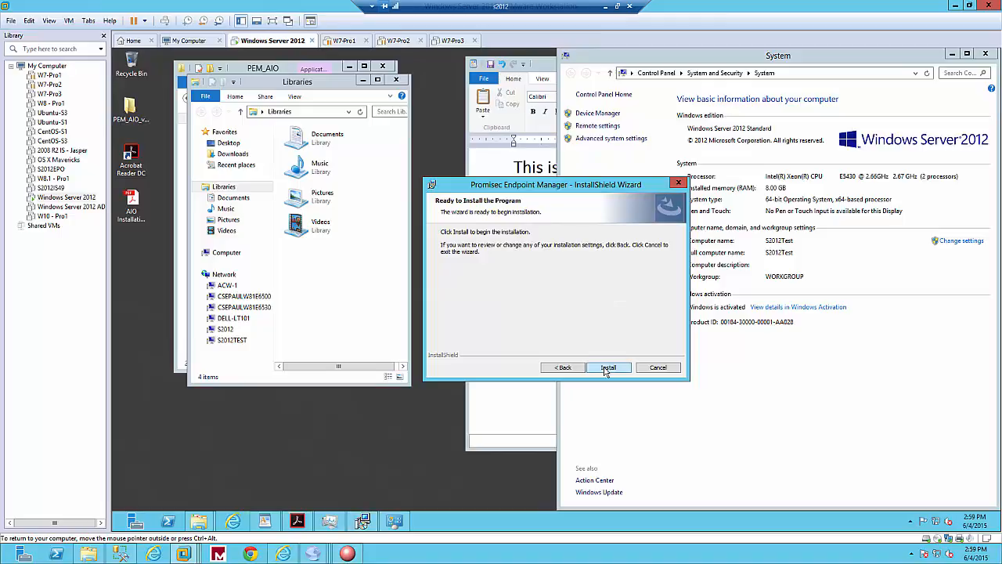
left_click(608, 368)
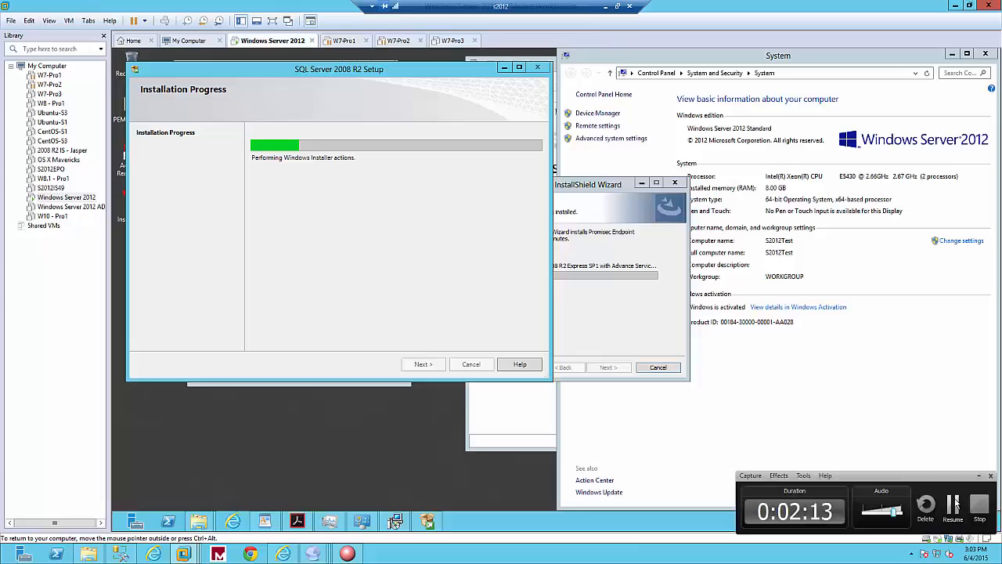
left_click(953, 505)
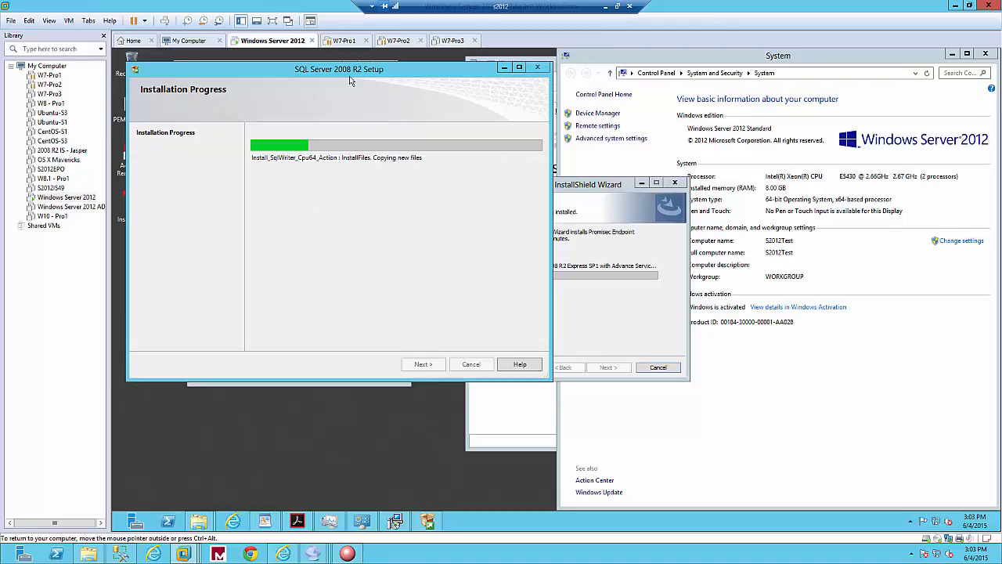
left_click(604, 11)
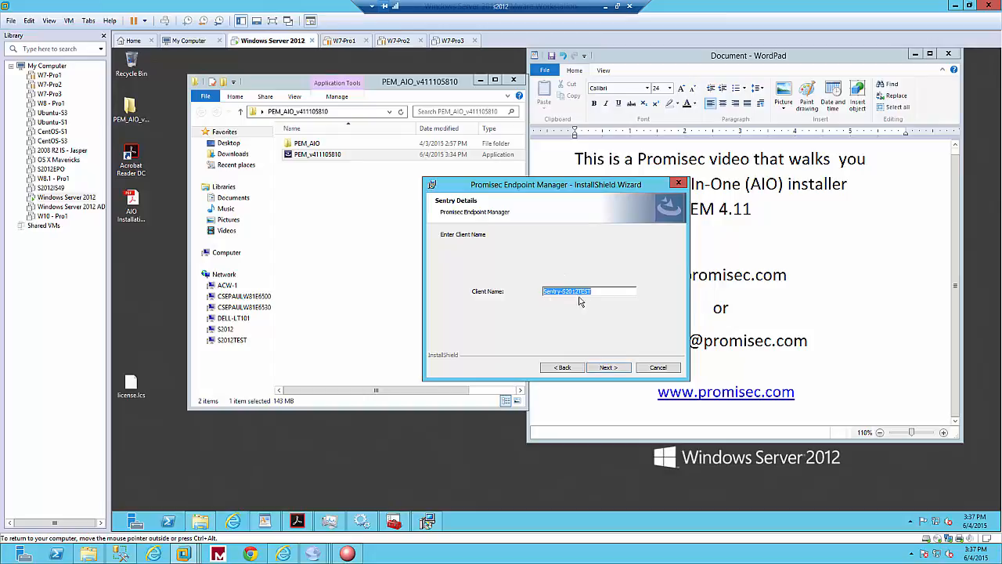
Accept the client name Sentry-S2012TEST and the prefilled Sentry credentials, Pipe connections and report deployment settings, and start installing Promisec Endpoint Manager.
left_click(618, 368)
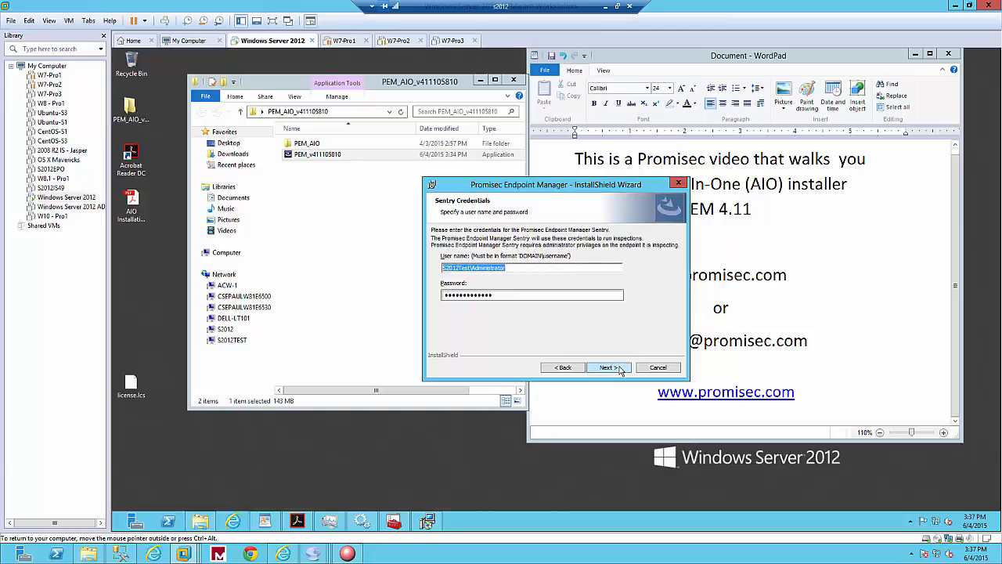
left_click(620, 370)
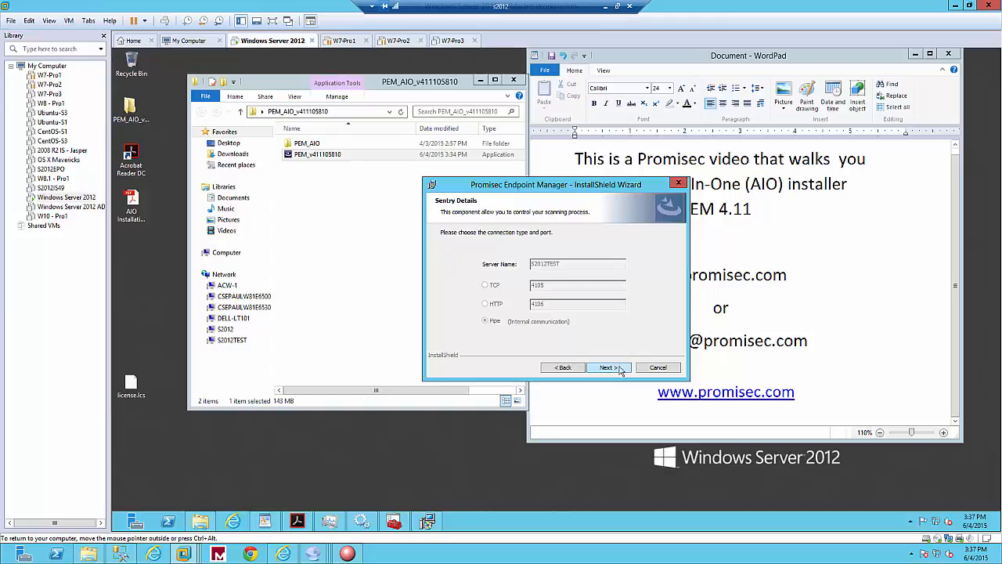
left_click(608, 368)
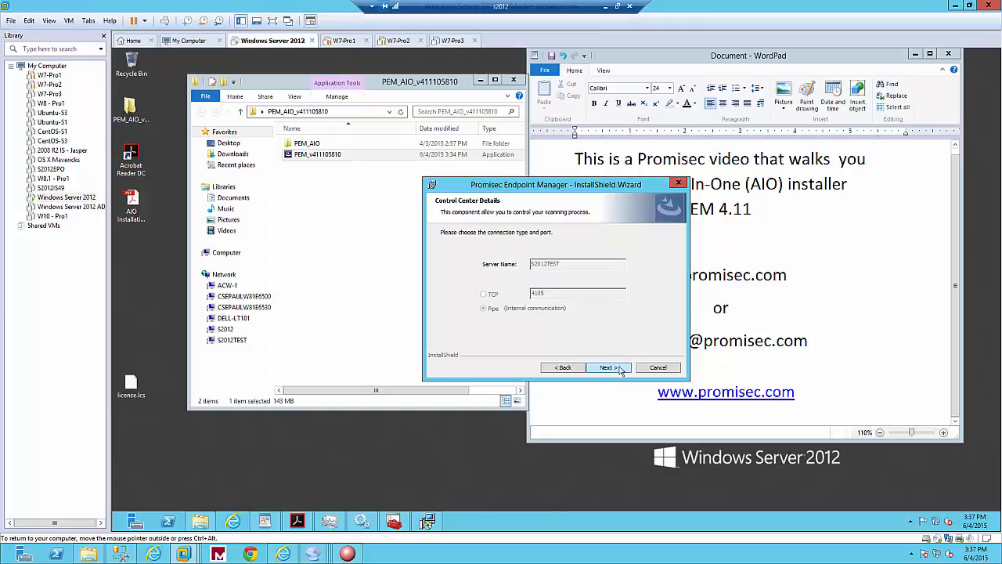
left_click(618, 368)
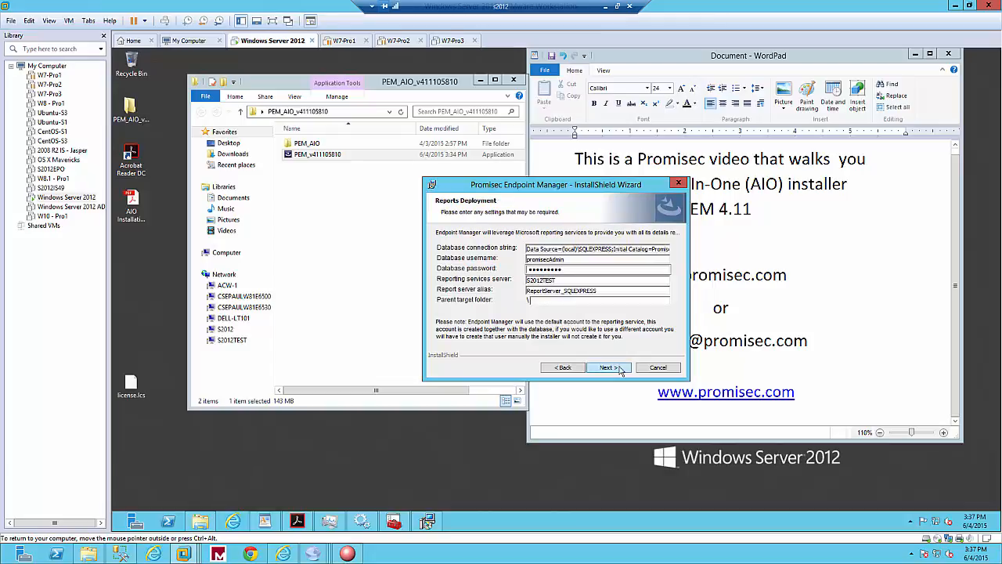
left_click(619, 368)
left_click(620, 369)
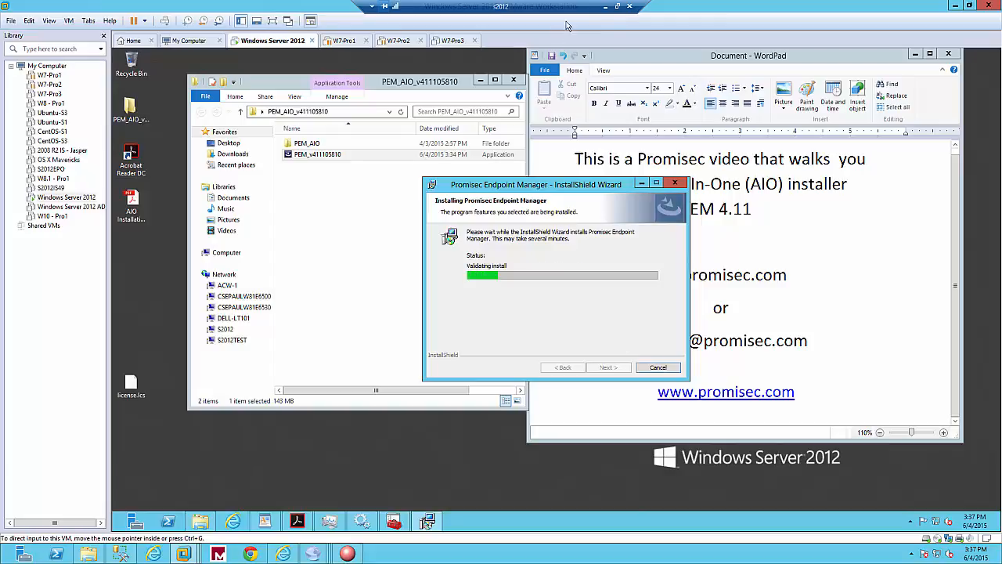
Finish the completed installation wizard without showing the Windows Installer log, and minimize the installer folder window.
left_click(605, 7)
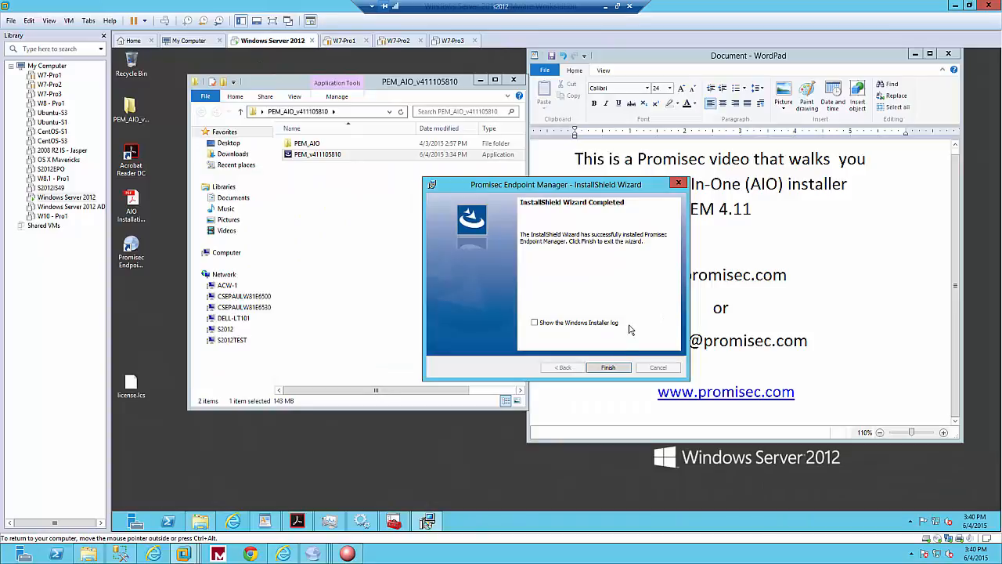
left_click(614, 372)
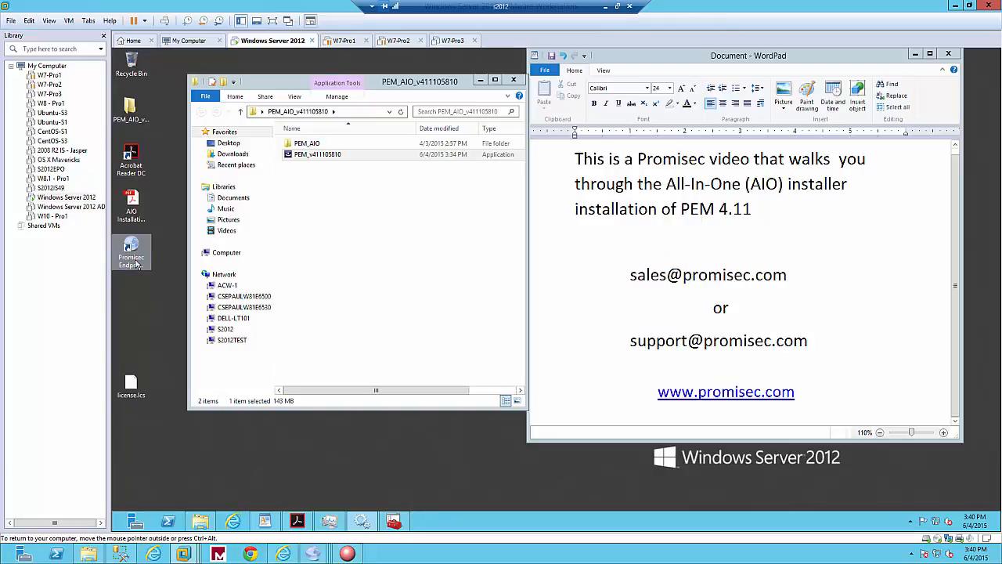
left_click(480, 80)
Log in to Promisec Endpoint Manager as the current user and open its Management module.
left_click(141, 256)
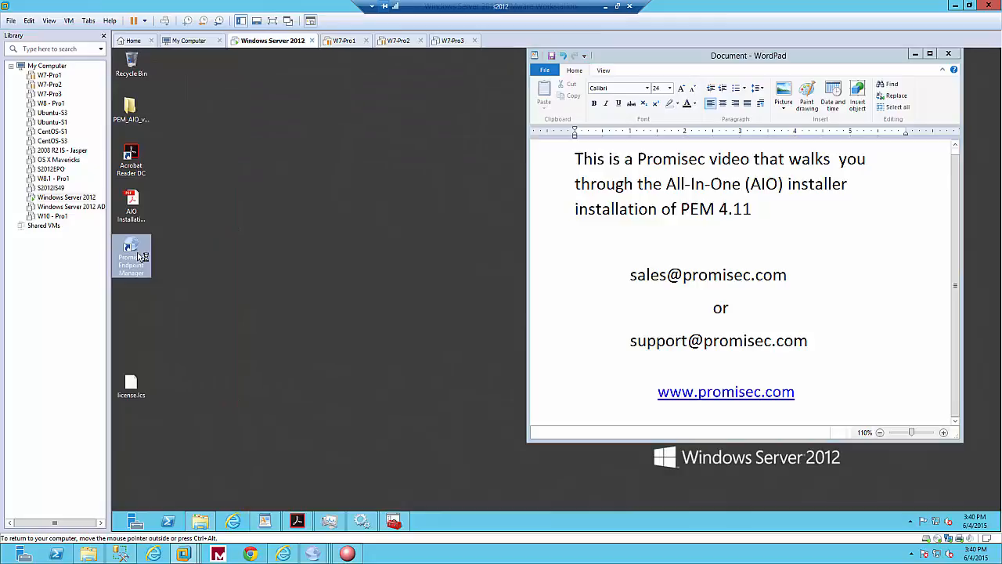
double_click(137, 394)
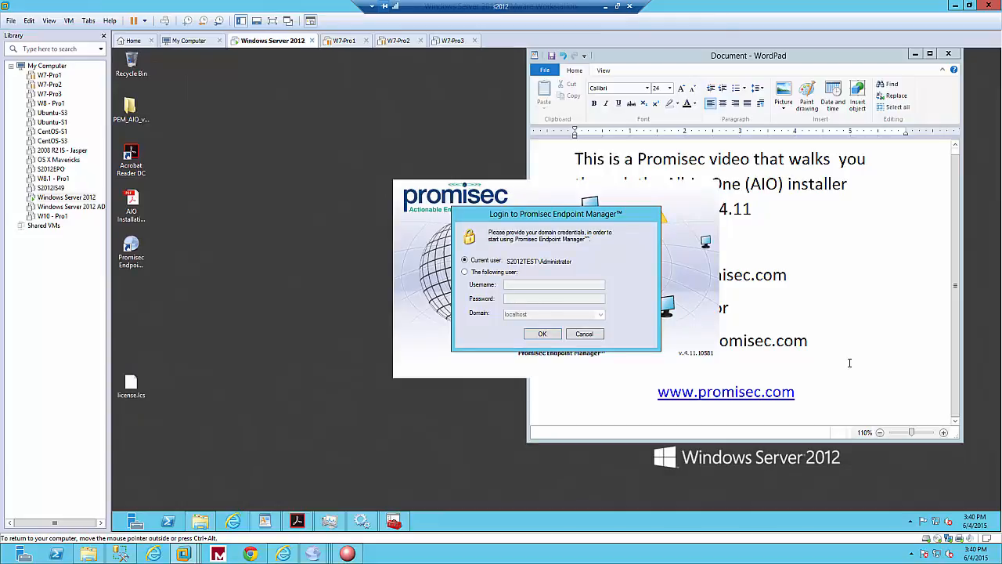
left_click(541, 333)
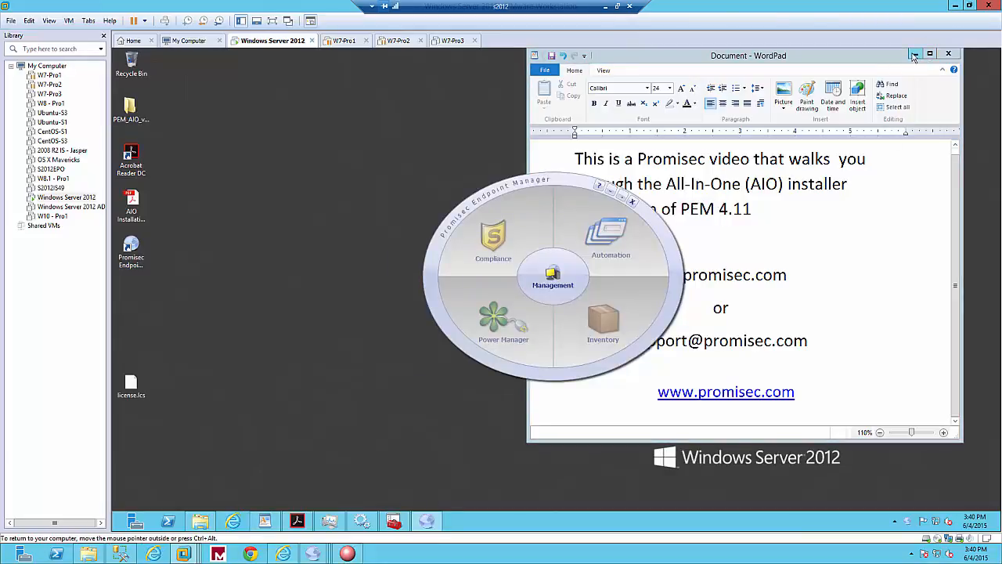
left_click(566, 284)
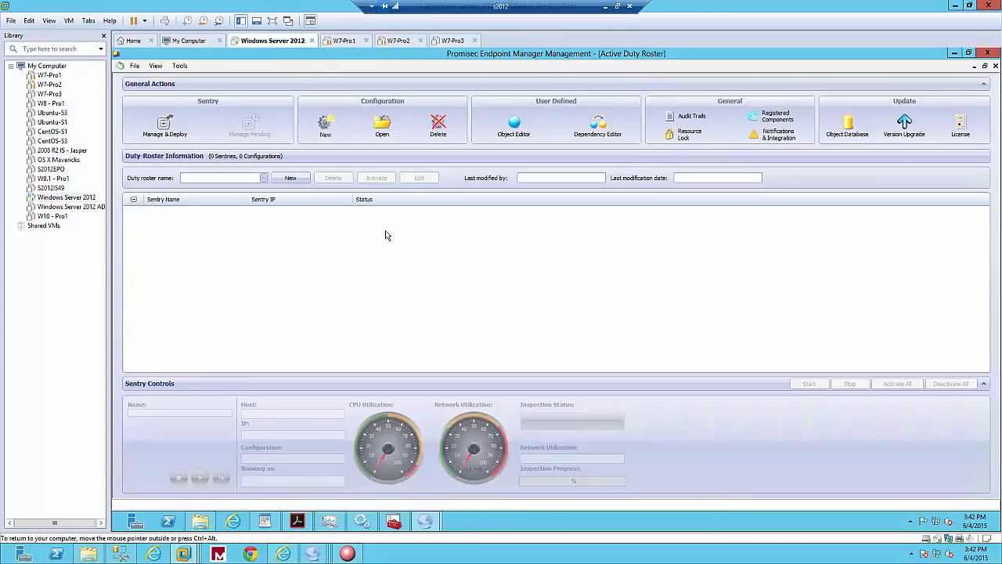
Update the Promisec Endpoint Manager license with the license.lcs file from the Desktop.
left_click(961, 126)
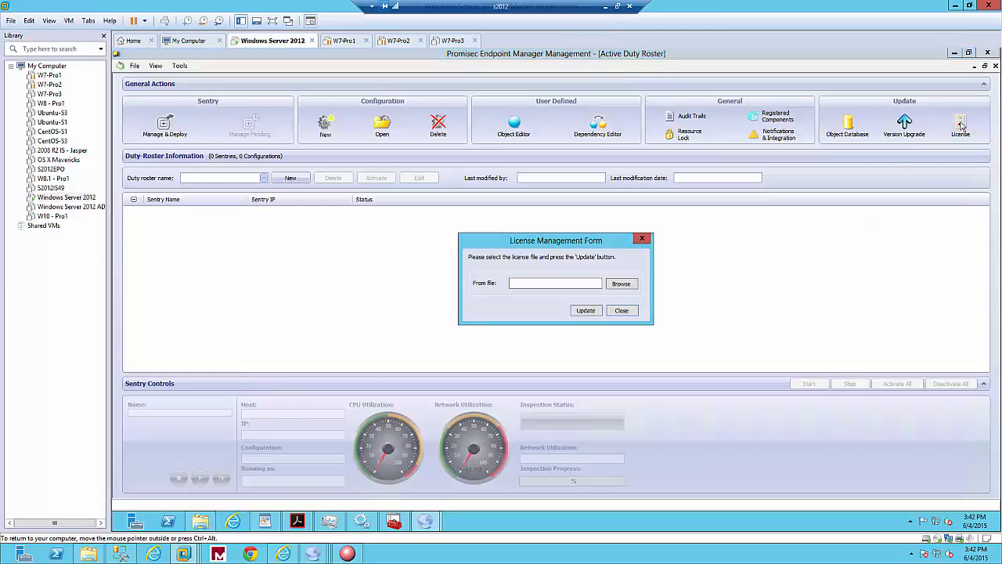
left_click(622, 287)
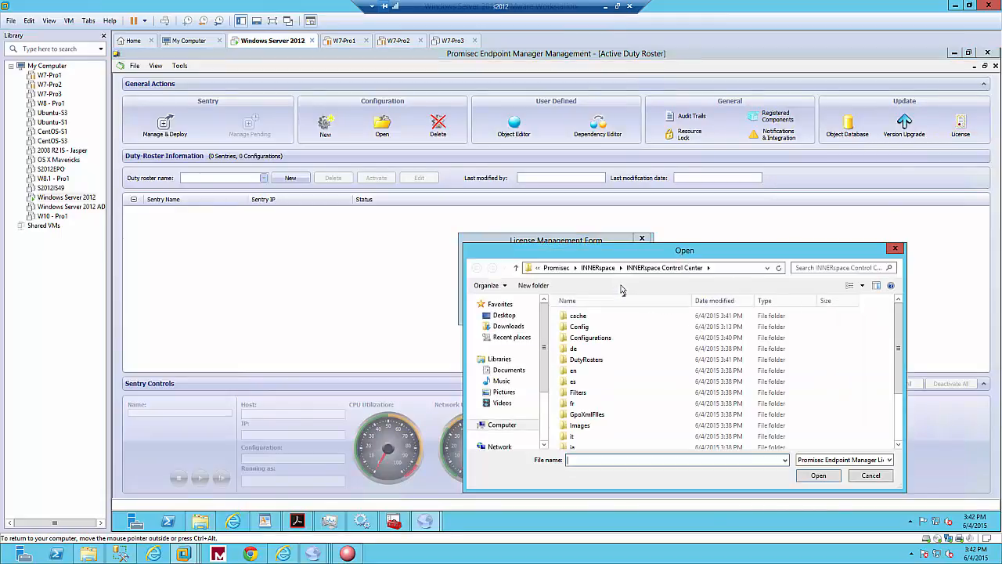
left_click(504, 315)
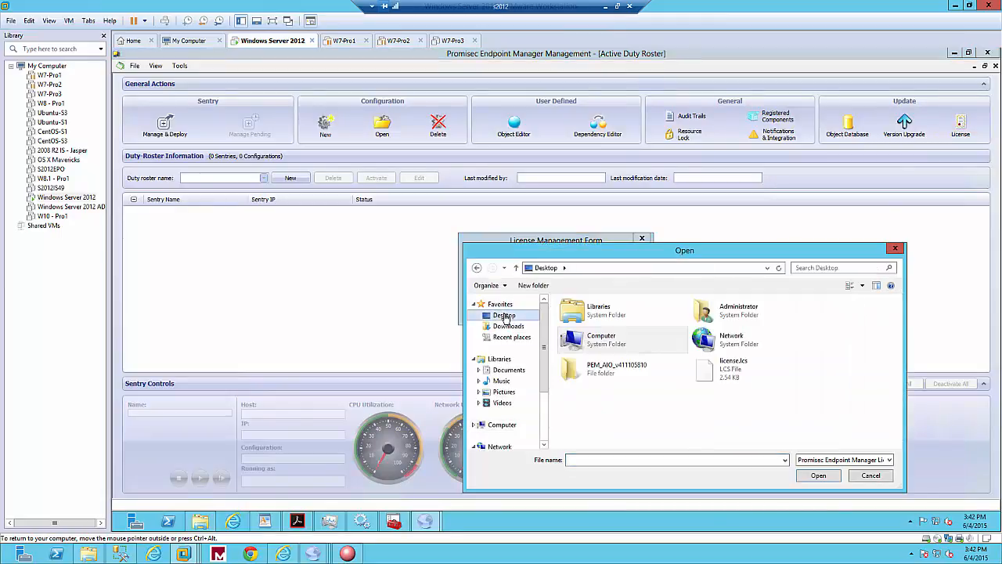
left_click(718, 375)
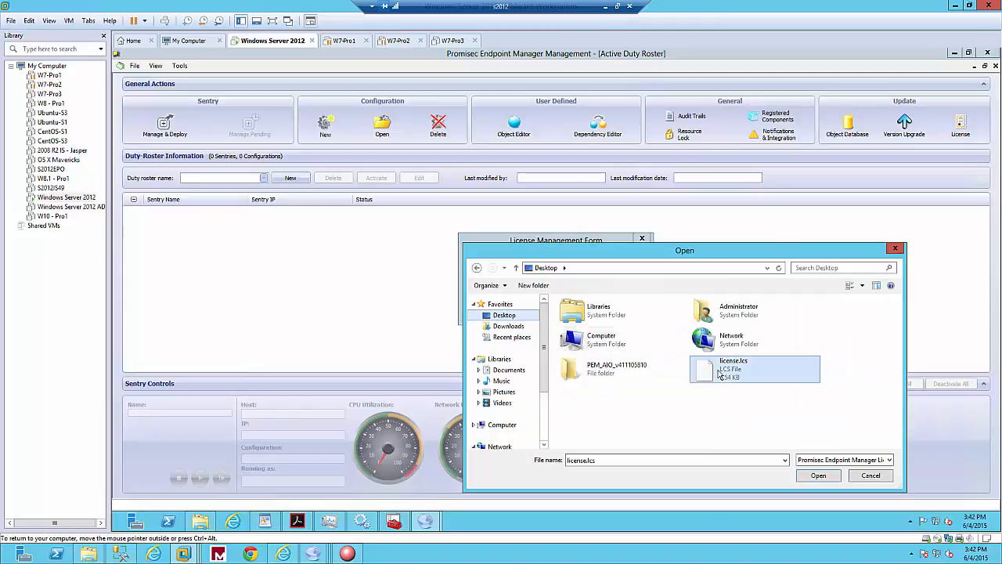
left_click(818, 475)
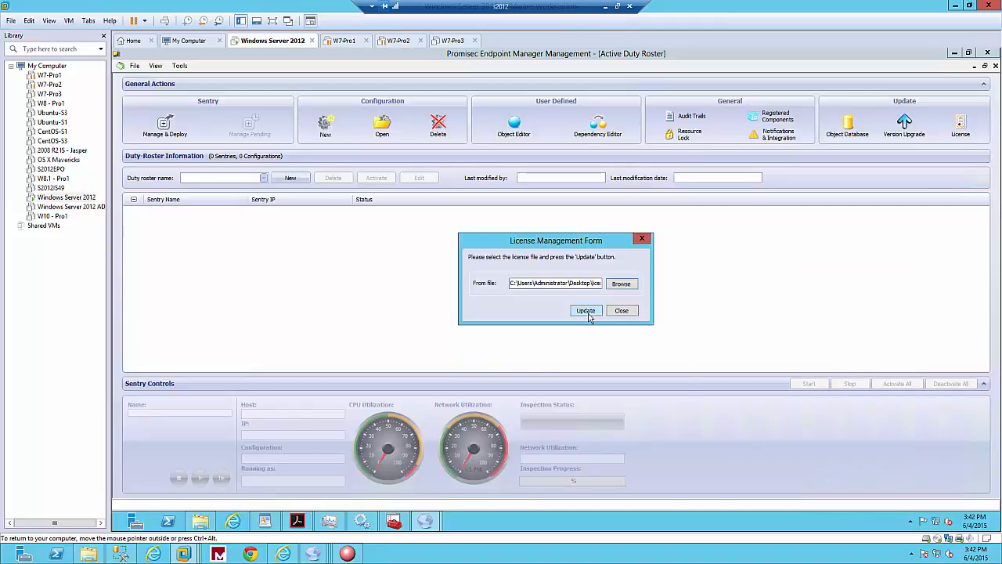
left_click(586, 311)
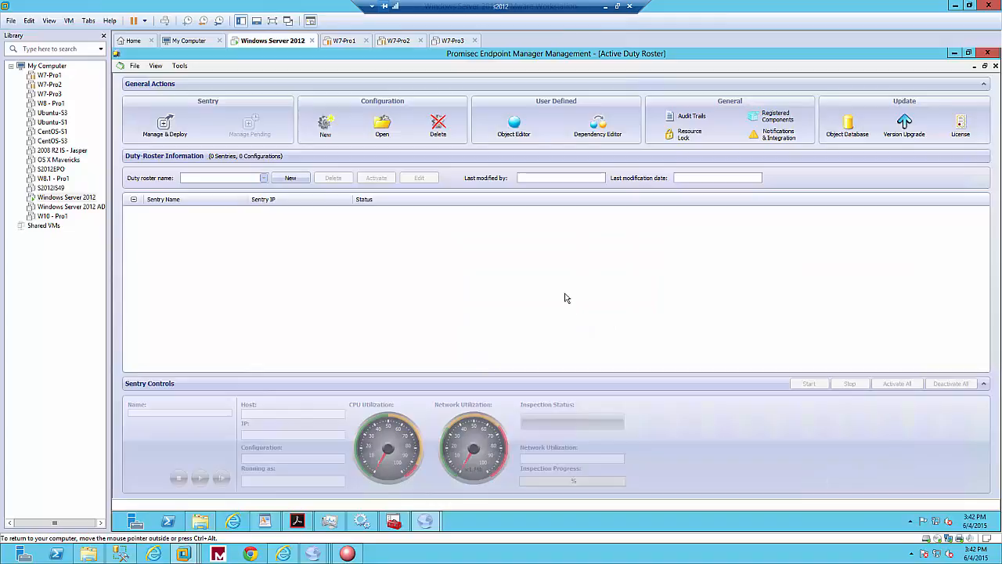
left_click(622, 320)
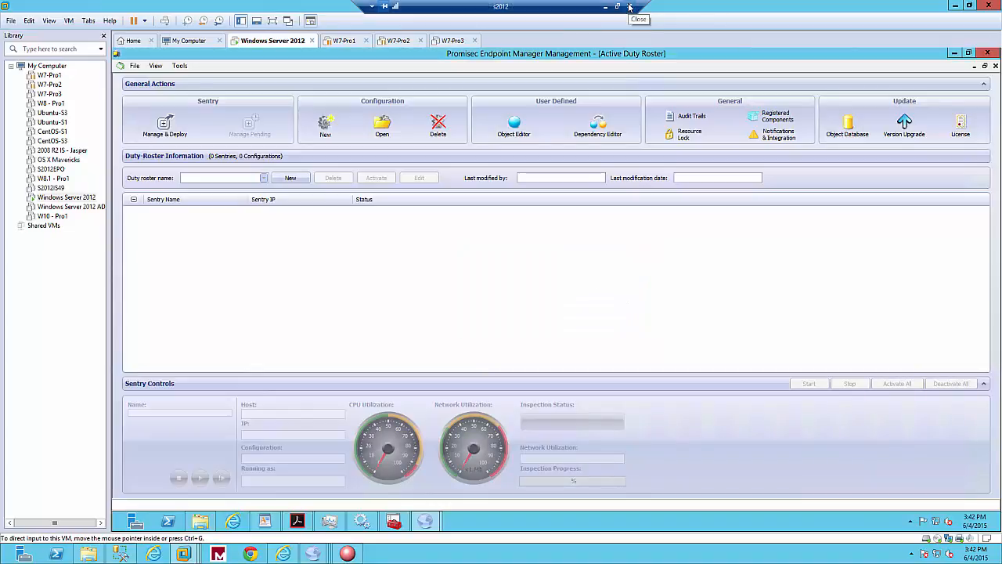
key("F9")
key("F9")
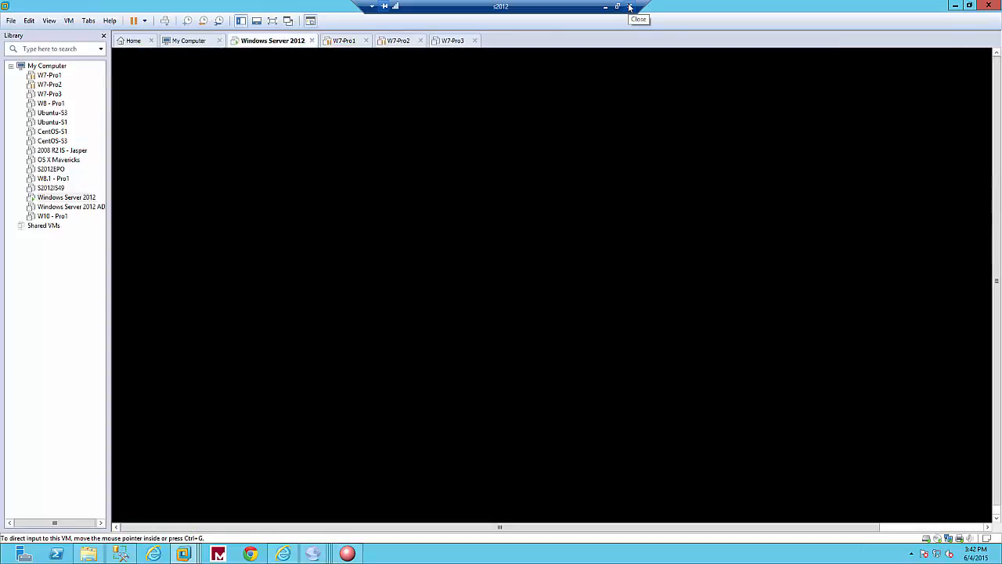
Close the Promisec Endpoint Manager Management window and exit the Promisec Endpoint Manager launcher.
left_click(605, 6)
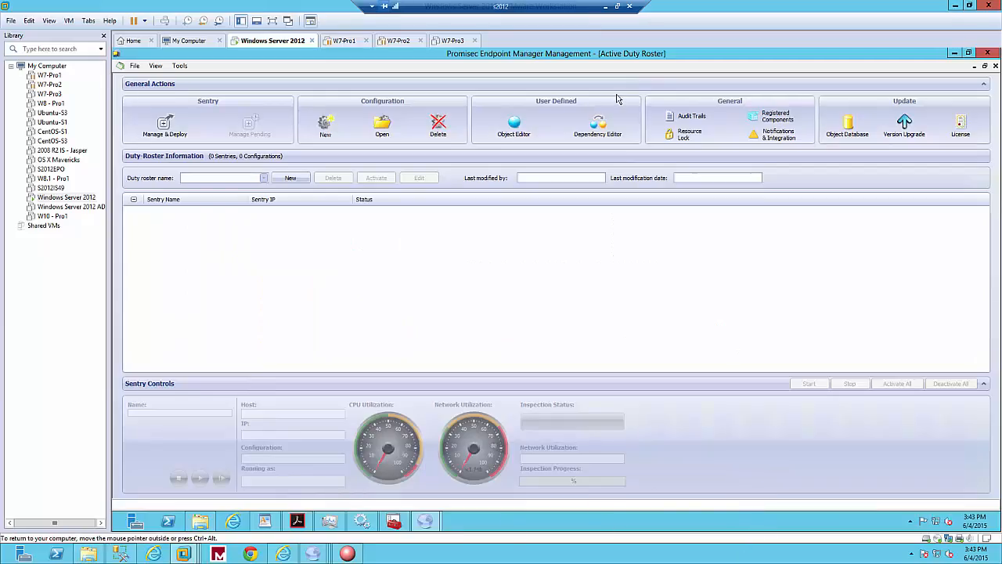
left_click(988, 52)
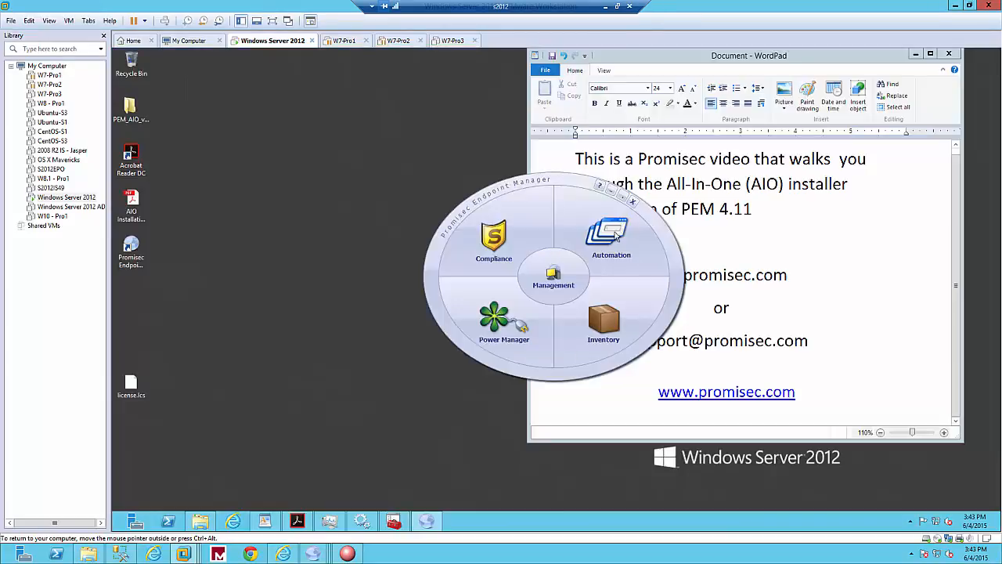
left_click(631, 203)
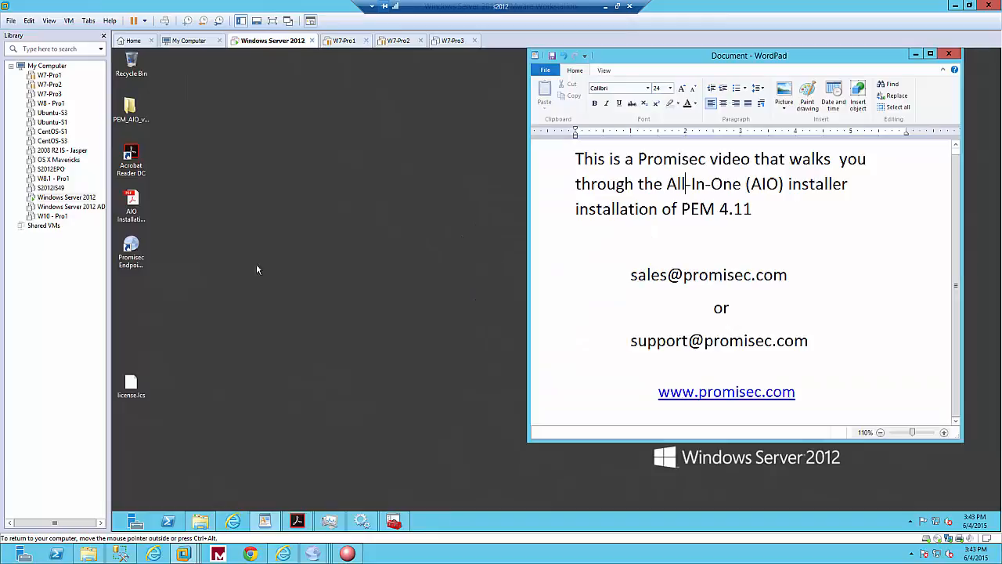
Relaunch Promisec Endpoint Manager from its desktop shortcut and log in.
left_click(136, 256)
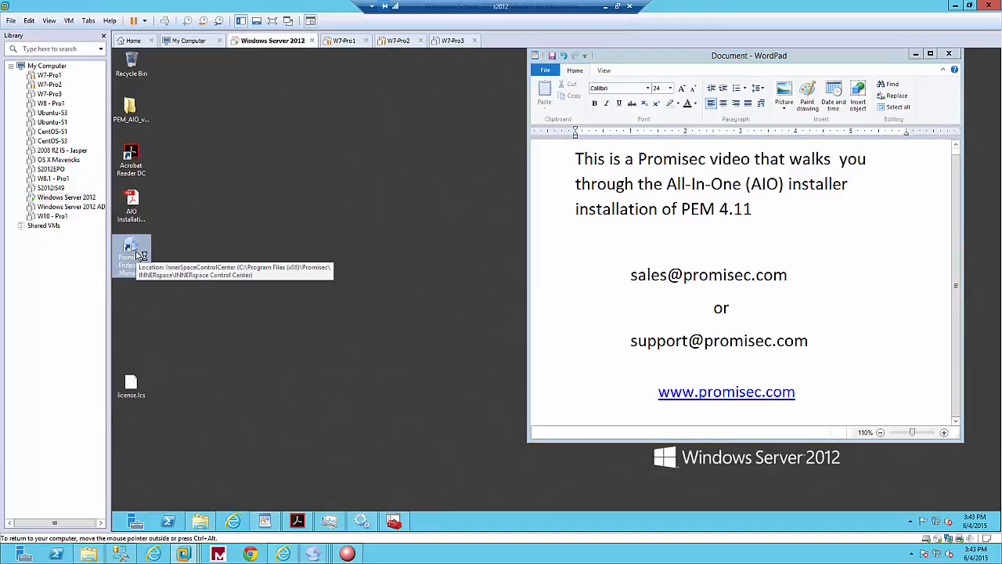
double_click(131, 252)
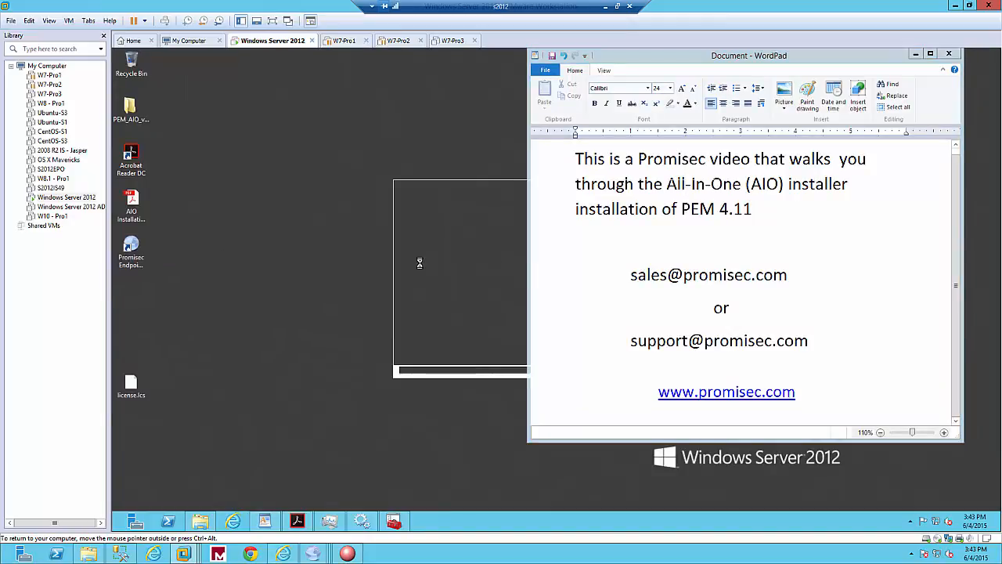
left_click(544, 335)
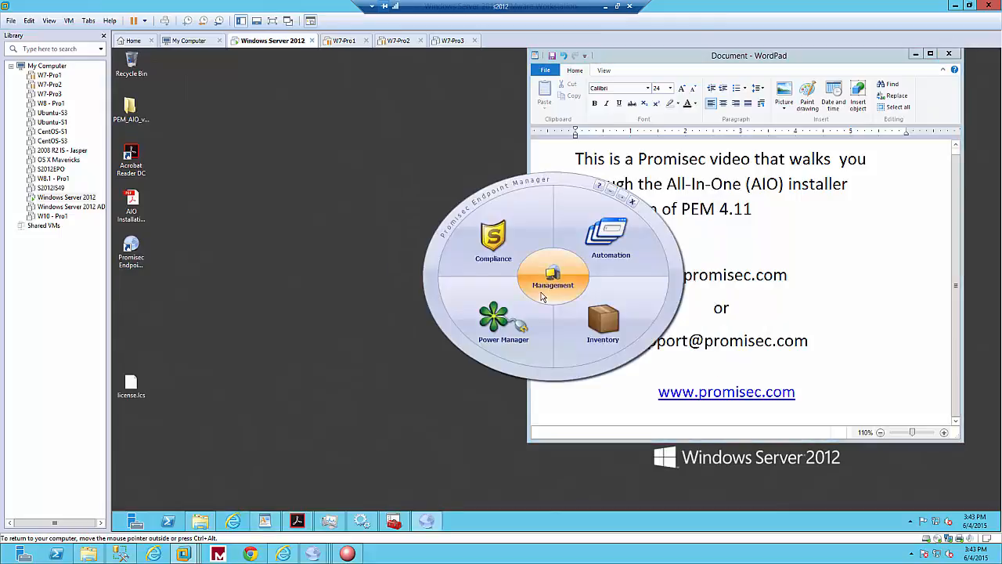
Open the Management module of Promisec Endpoint Manager and minimize the s2012 remote session.
left_click(542, 297)
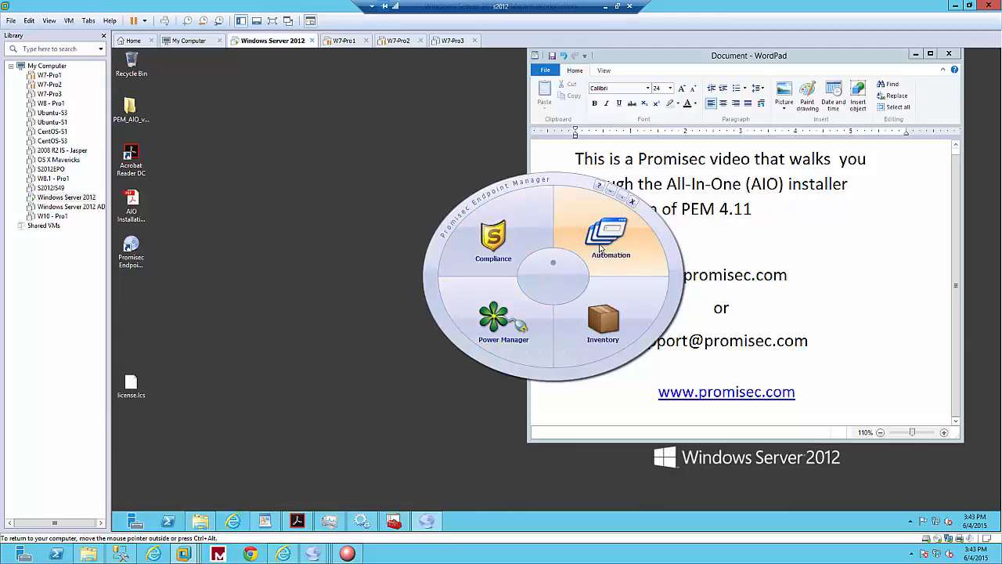
left_click(605, 6)
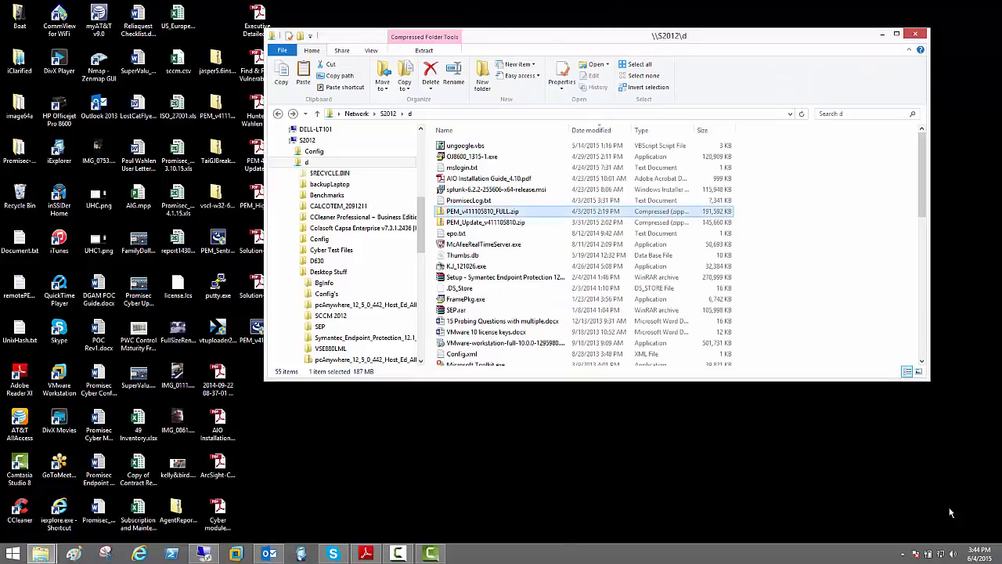